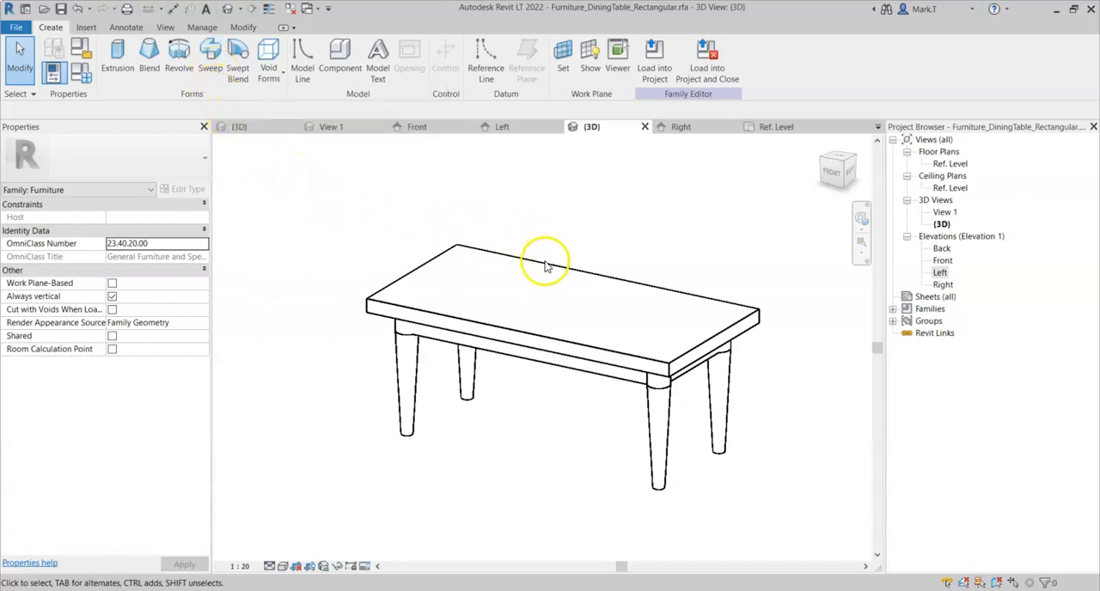
# - Start a swept blend in the 3D view and set its work plane to Reference Plane : Tabletop
pyautogui.keyDown('shift'); pyautogui.moveTo(573, 249); pyautogui.dragTo(583, 258, button='middle'); pyautogui.keyUp('shift')
pyautogui.moveTo(582, 257); pyautogui.dragTo(564, 262, button='middle')
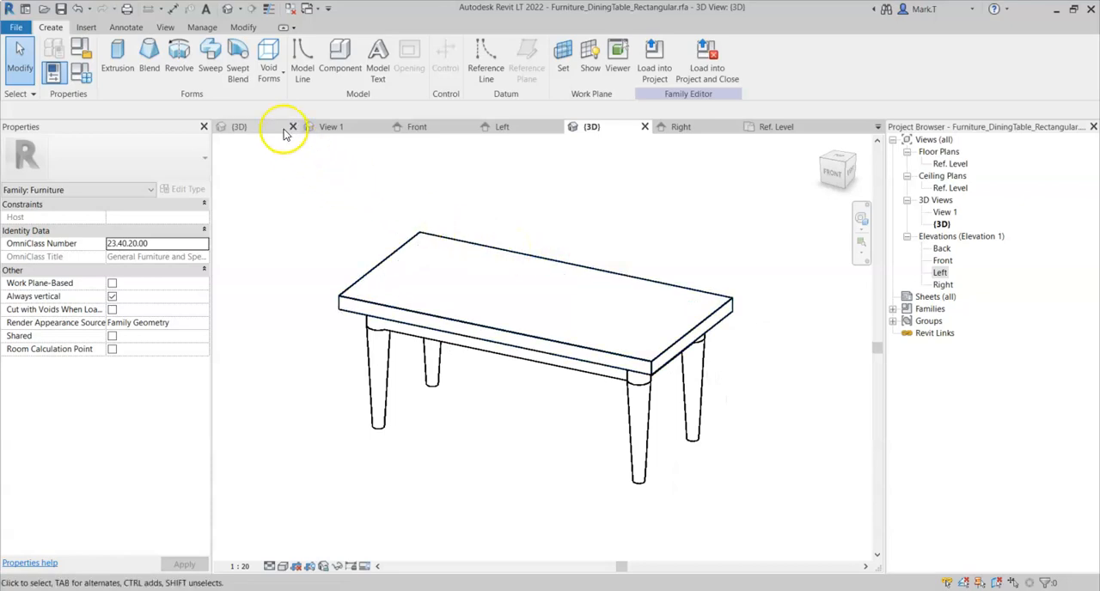
pyautogui.click(235, 55)
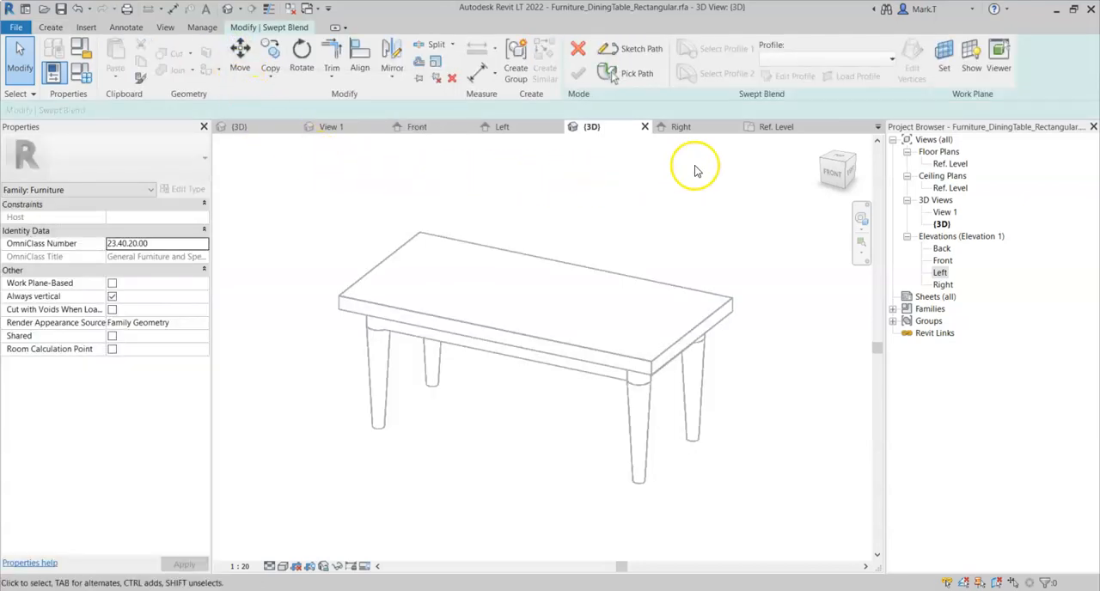
pyautogui.click(946, 73)
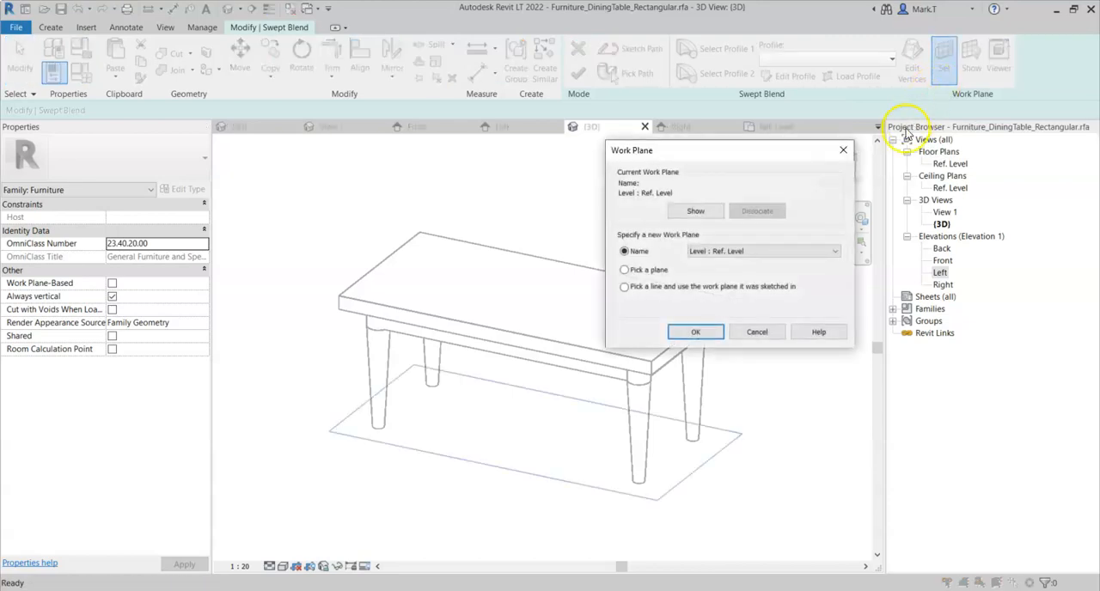
pyautogui.click(763, 251)
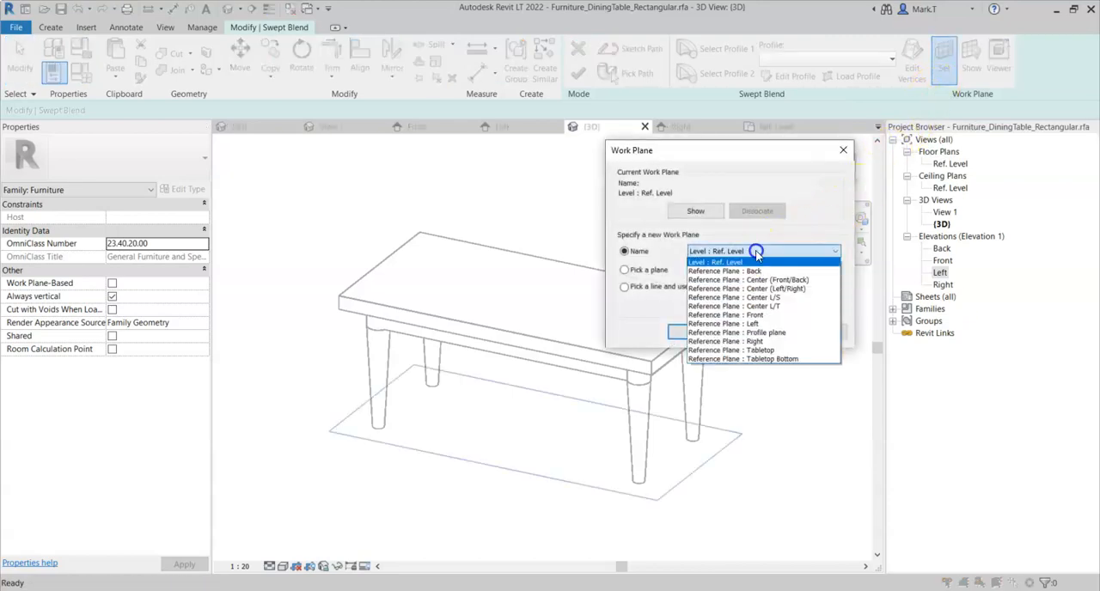
pyautogui.click(765, 350)
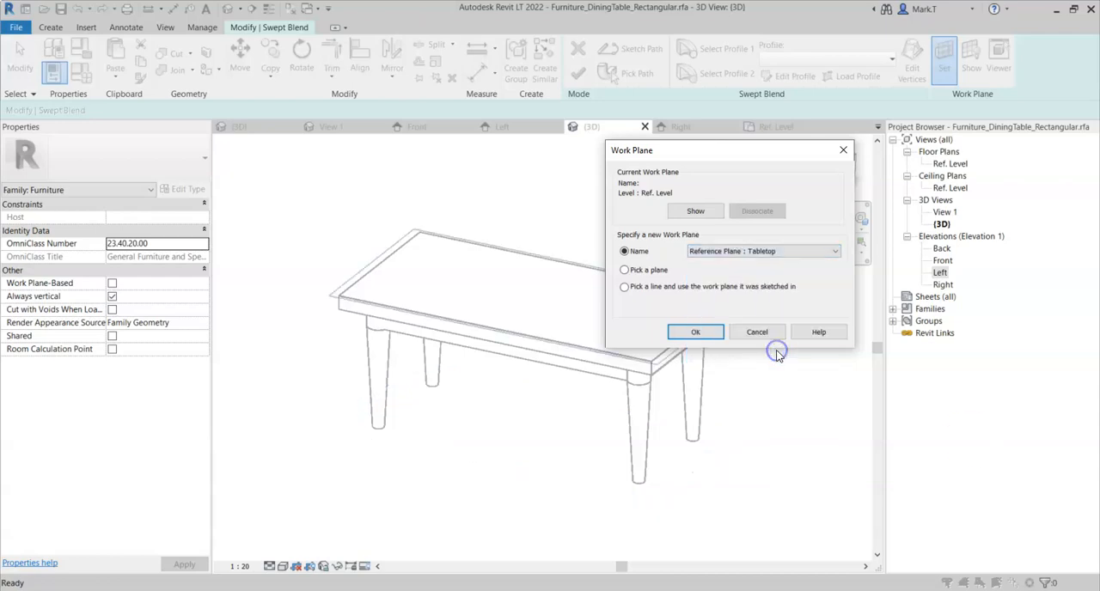
pyautogui.click(695, 334)
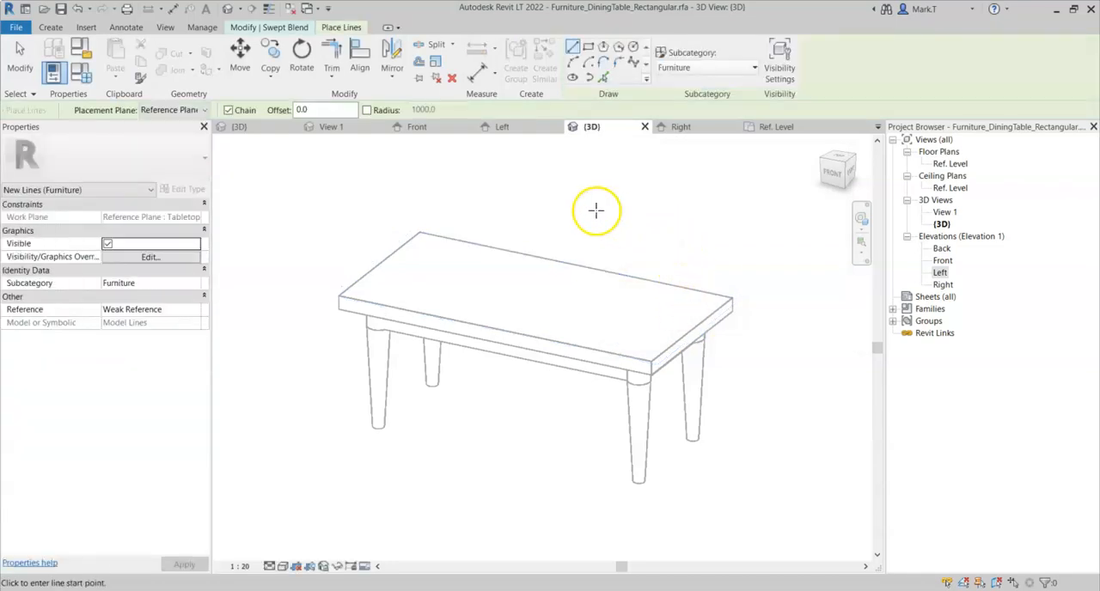
# - Begin sketching the swept blend's path and temporarily show the active work plane on the tabletop to check it
pyautogui.click(292, 29)
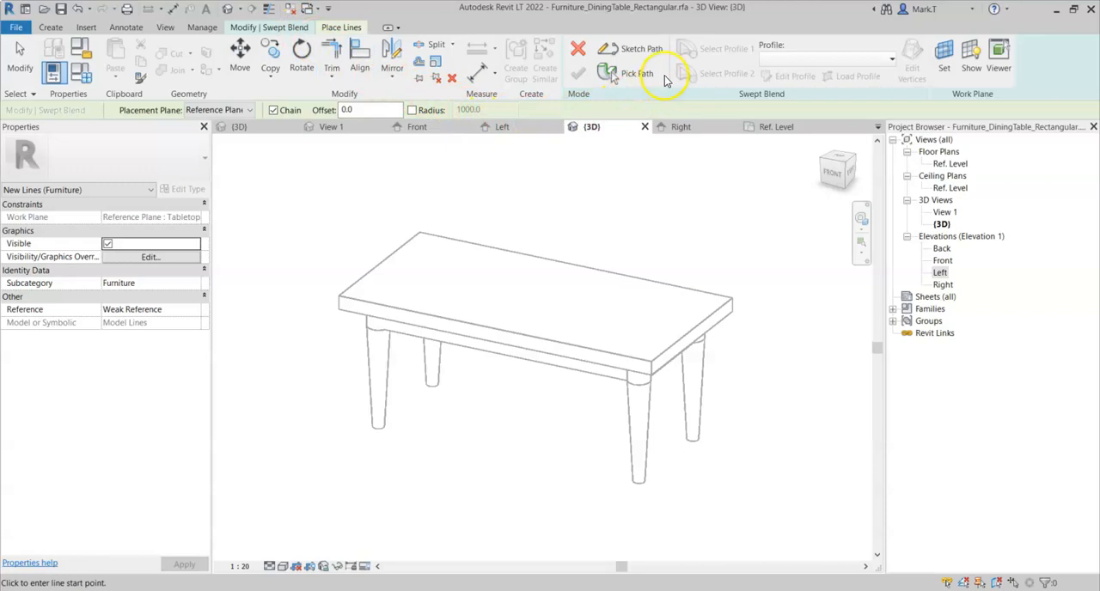
pyautogui.click(648, 50)
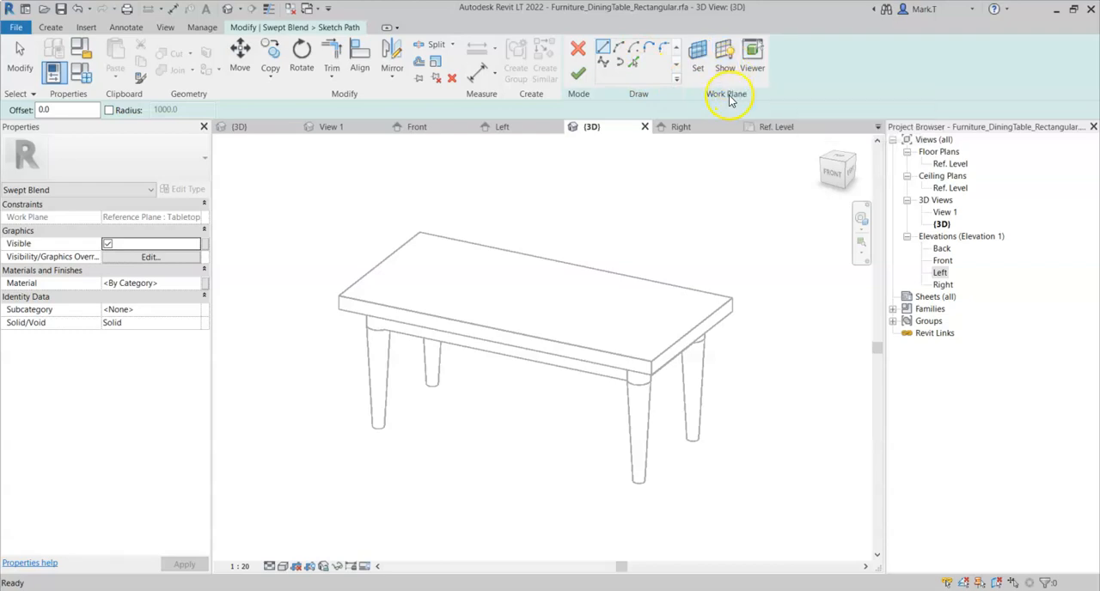
pyautogui.click(727, 73)
pyautogui.keyDown('shift'); pyautogui.moveTo(708, 271); pyautogui.dragTo(647, 291, button='middle'); pyautogui.keyUp('shift')
pyautogui.scroll(2, 647, 254)
pyautogui.moveTo(646, 290); pyautogui.dragTo(685, 287, button='middle')
pyautogui.scroll(-1, 685, 287)
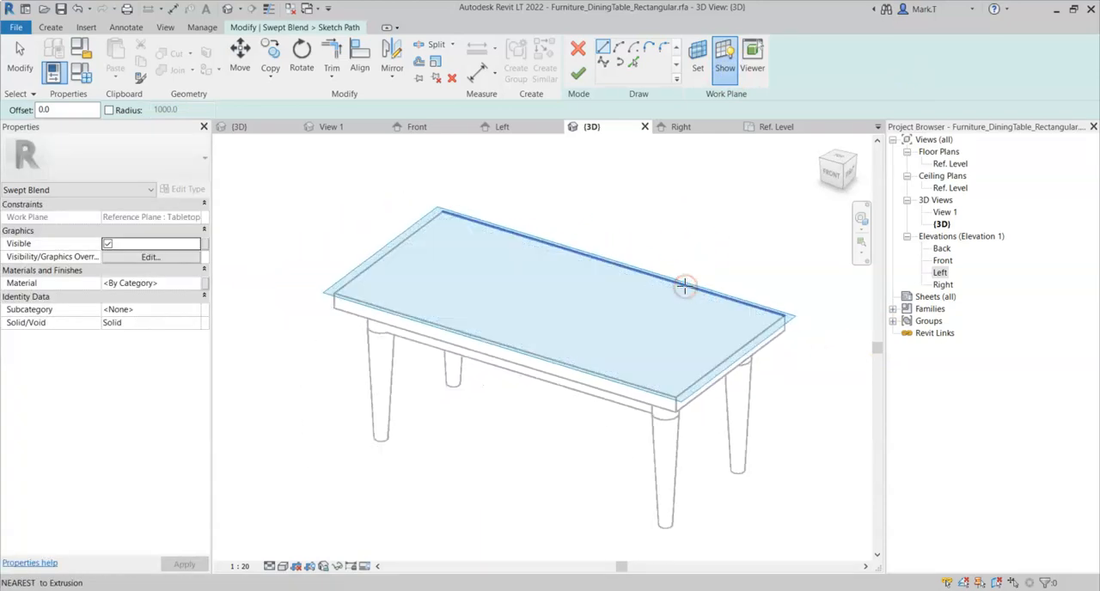
pyautogui.click(724, 75)
pyautogui.keyDown('shift'); pyautogui.moveTo(610, 240); pyautogui.dragTo(674, 240, button='middle'); pyautogui.keyUp('shift')
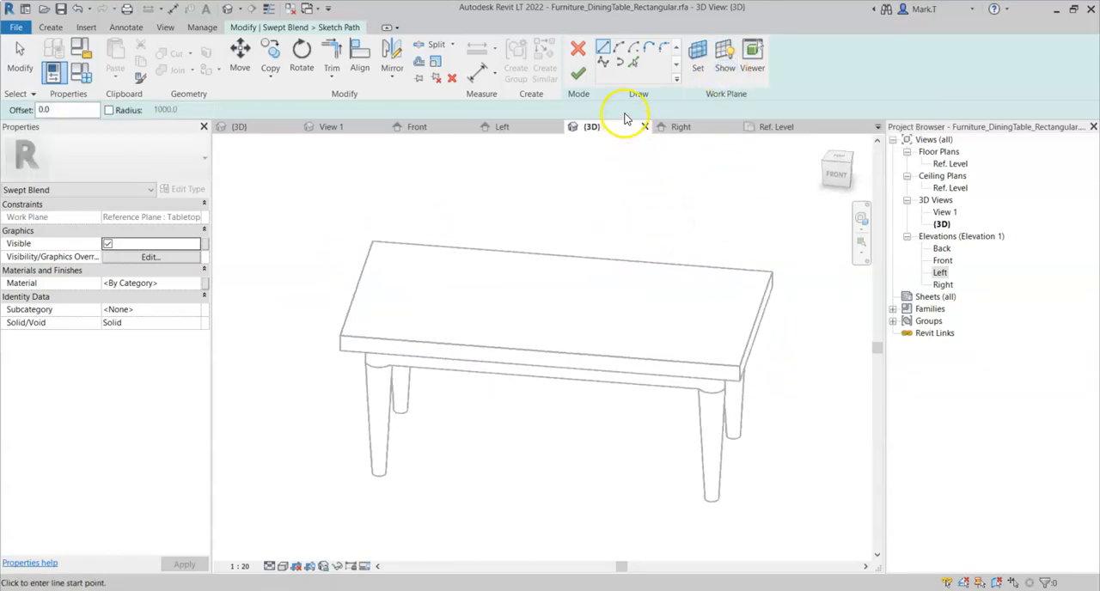
# - Sketch a Start-End-Radius arc as the path, diagonally across the tabletop from the back-left to the front-right corner, with a radius of about 3655
pyautogui.click(618, 54)
pyautogui.click(372, 241)
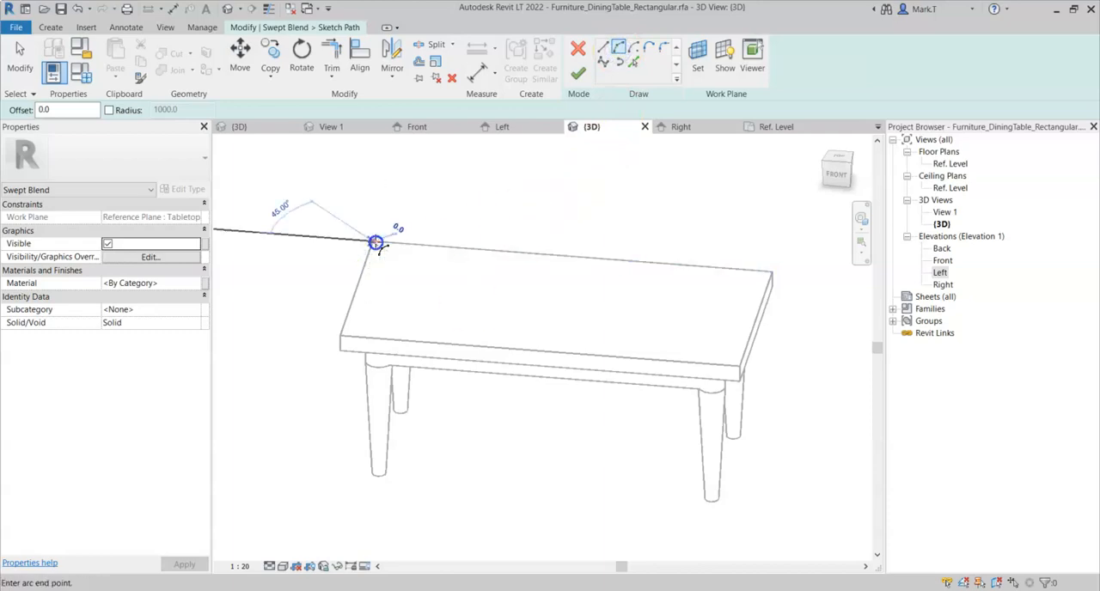
pyautogui.click(735, 367)
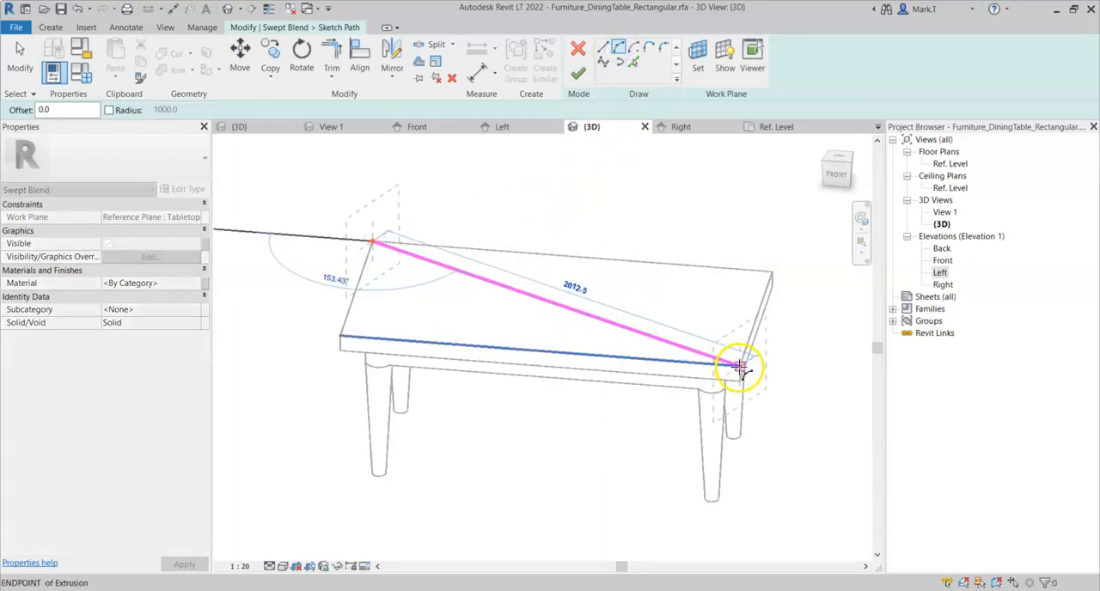
pyautogui.click(574, 292)
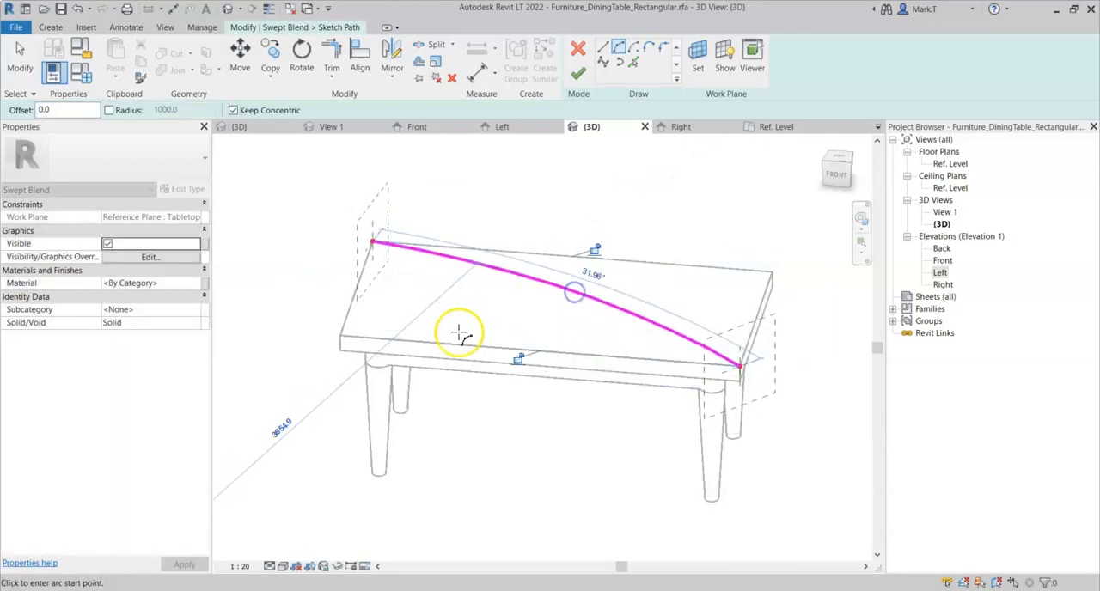
pyautogui.rightClick(471, 300)
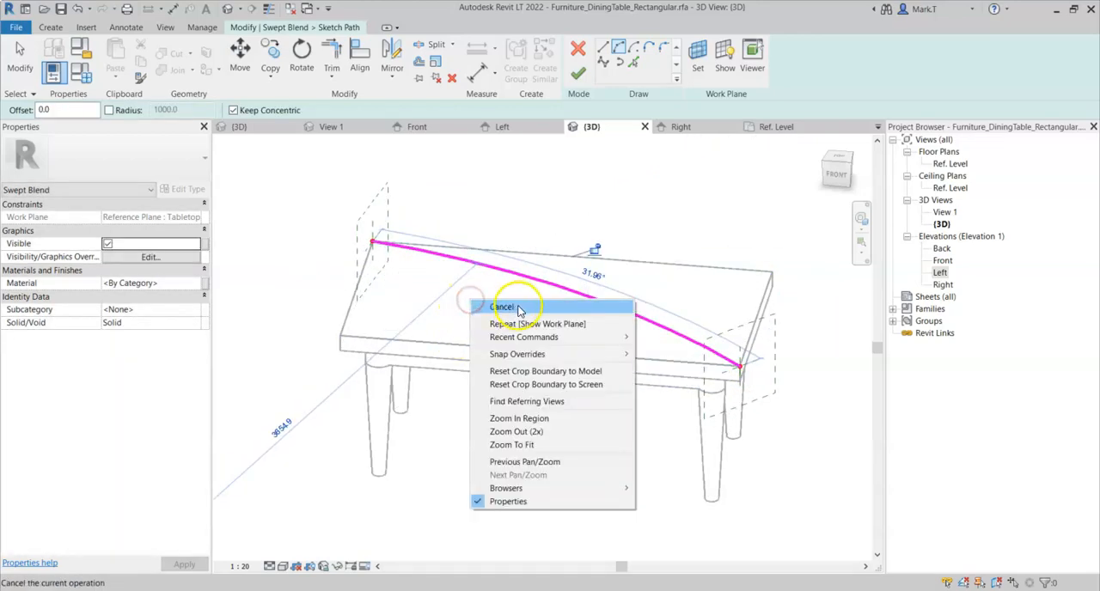
pyautogui.click(518, 311)
pyautogui.rightClick(483, 289)
pyautogui.click(509, 297)
pyautogui.moveTo(700, 270)
pyautogui.keyDown('shift'); pyautogui.mouseDown(button='middle')
pyautogui.moveTo(590, 270)
pyautogui.moveTo(611, 268)
pyautogui.mouseUp(button='middle'); pyautogui.keyUp('shift')
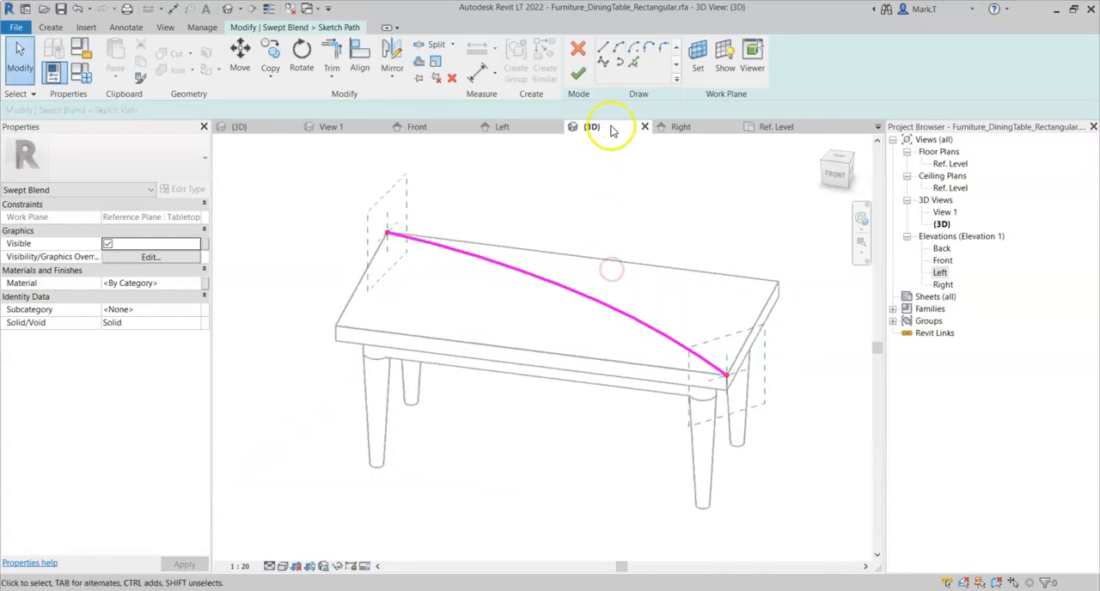
# - Try to finish the path with a straight line about 692 long added to the arc's end at the front-right corner
pyautogui.click(604, 47)
pyautogui.click(727, 375)
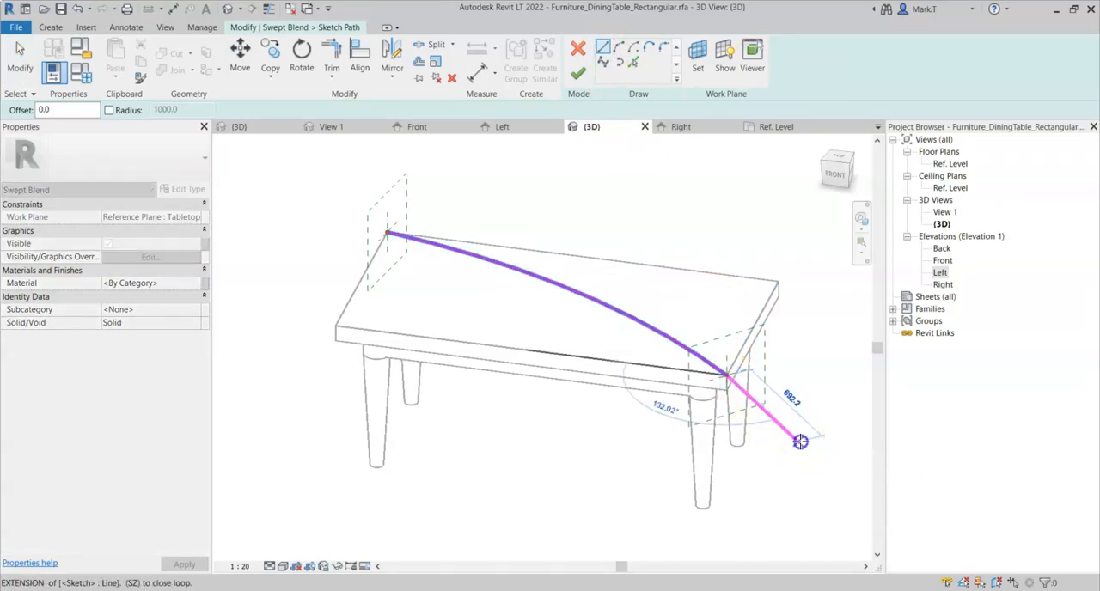
pyautogui.click(800, 442)
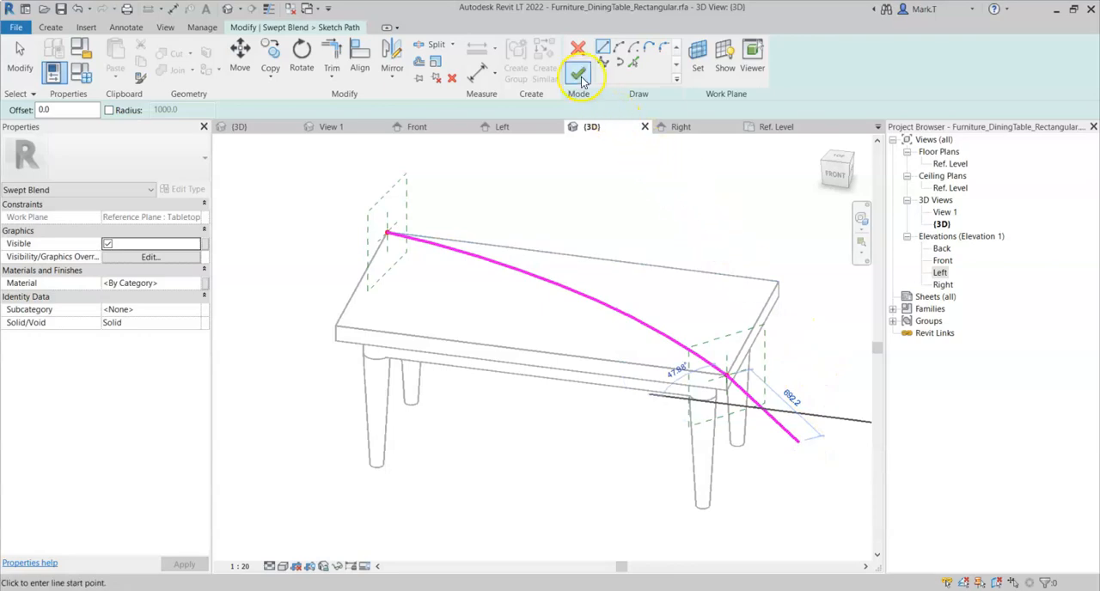
pyautogui.click(580, 75)
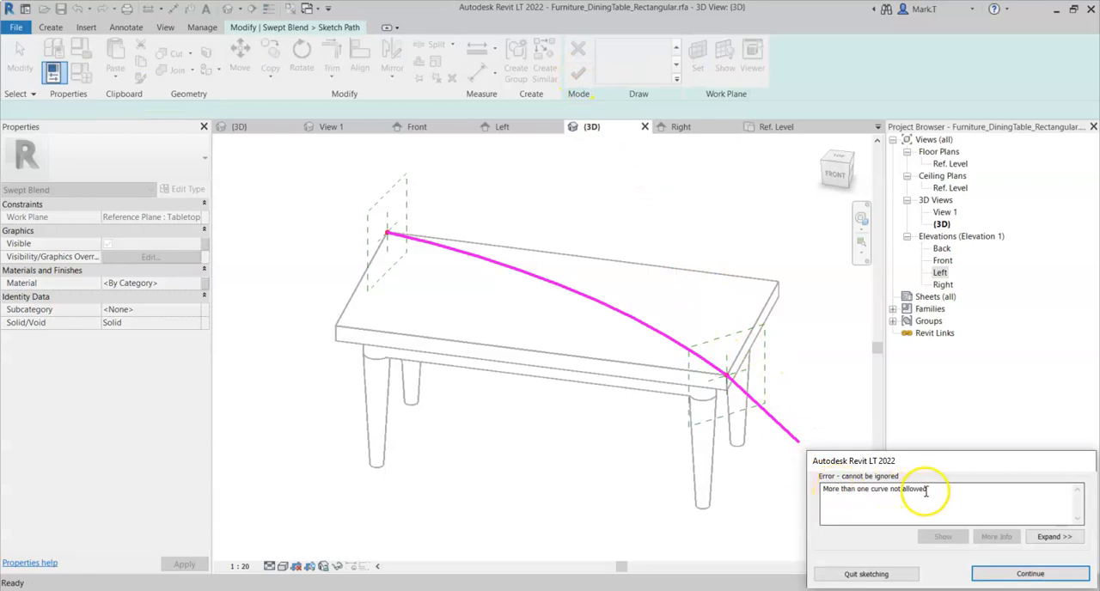
pyautogui.click(1027, 573)
# - Delete the straight line attached to the arc in the path sketch
pyautogui.rightClick(823, 404)
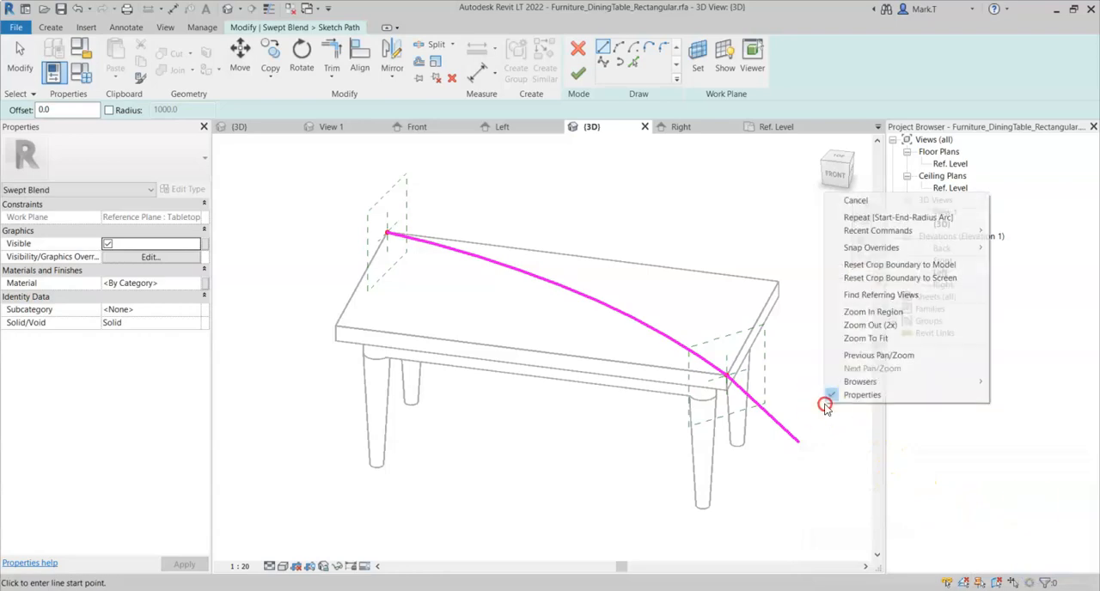
pyautogui.click(850, 200)
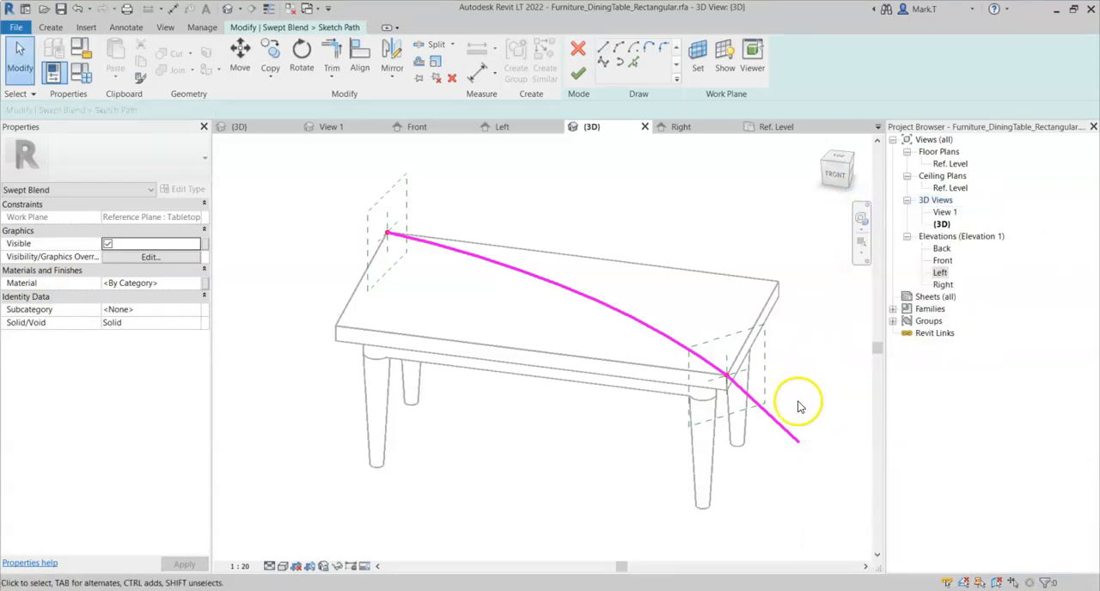
pyautogui.click(782, 430)
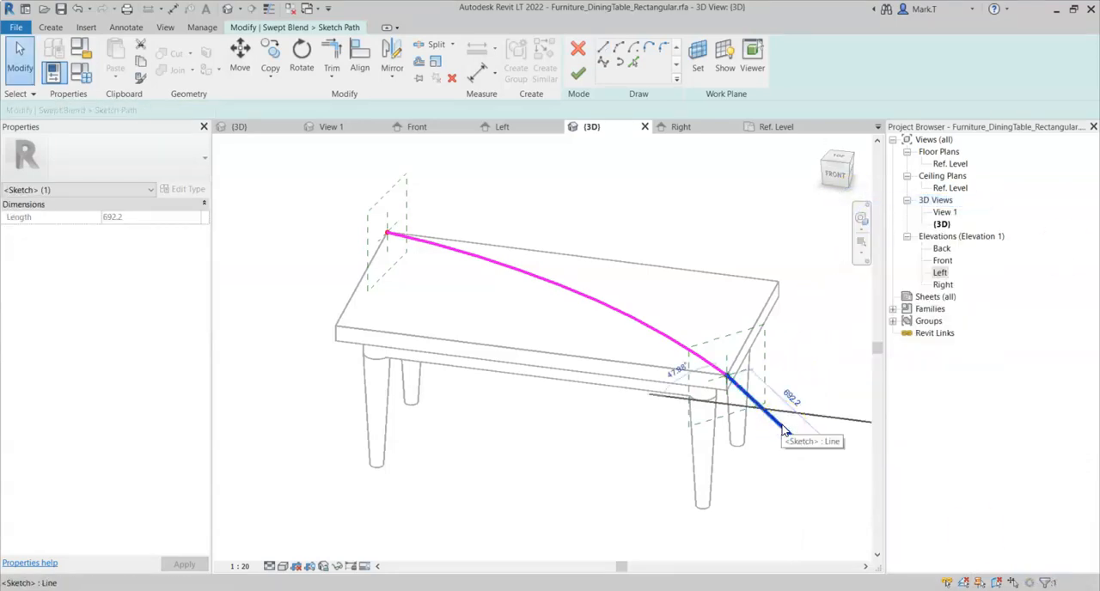
pyautogui.rightClick(784, 432)
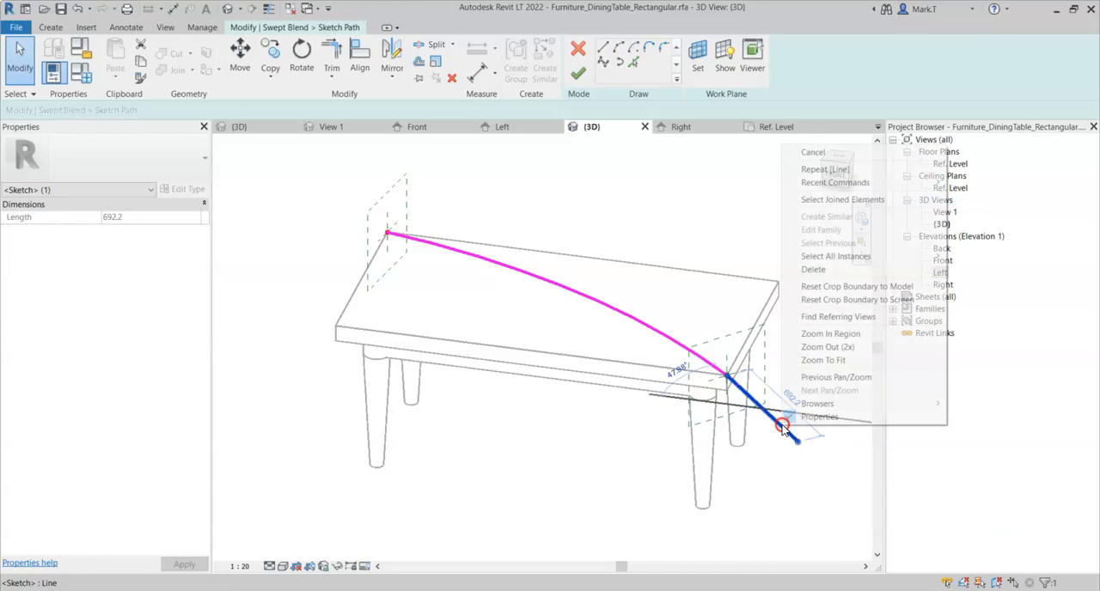
pyautogui.click(814, 270)
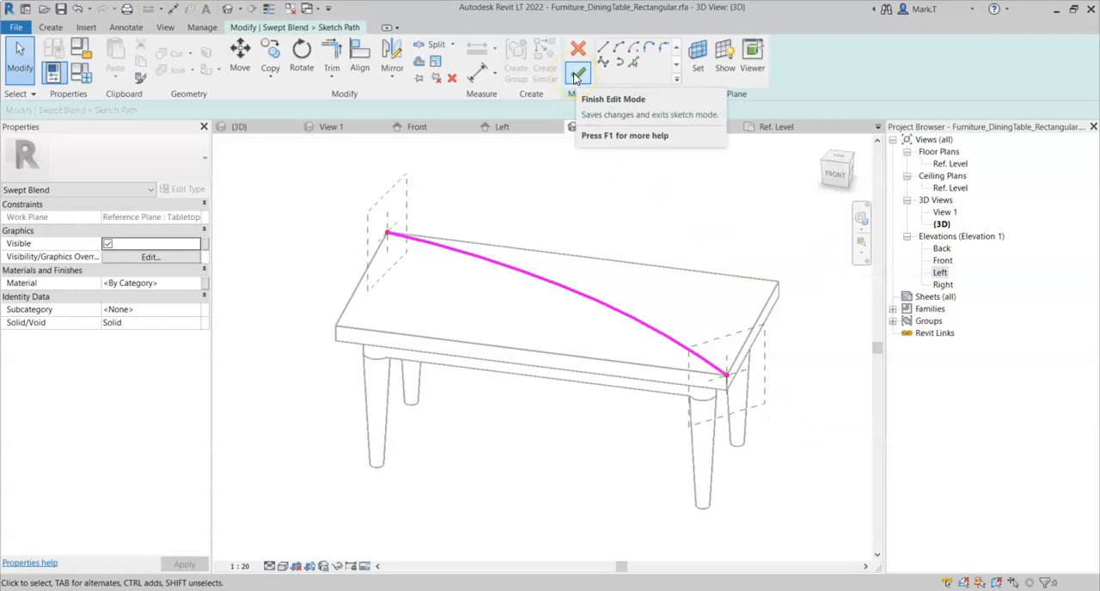
# - Finish the path sketch and open Profile 2, at the tabletop's front-right corner, for editing
pyautogui.click(576, 77)
pyautogui.keyDown('shift'); pyautogui.moveTo(629, 218); pyautogui.dragTo(607, 208, button='middle'); pyautogui.keyUp('shift')
pyautogui.click(709, 49)
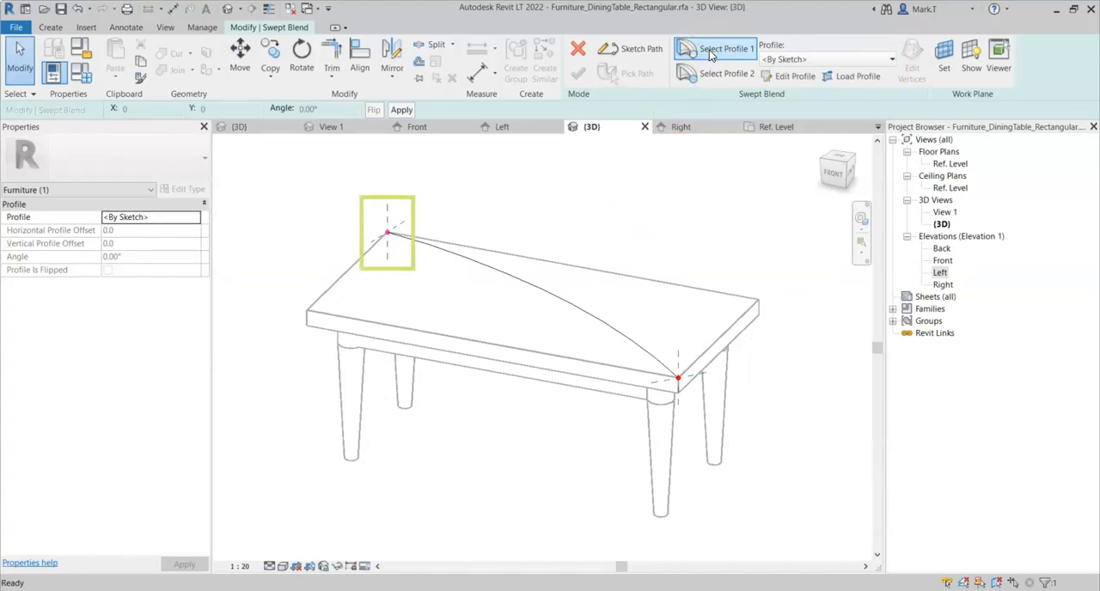
pyautogui.click(722, 76)
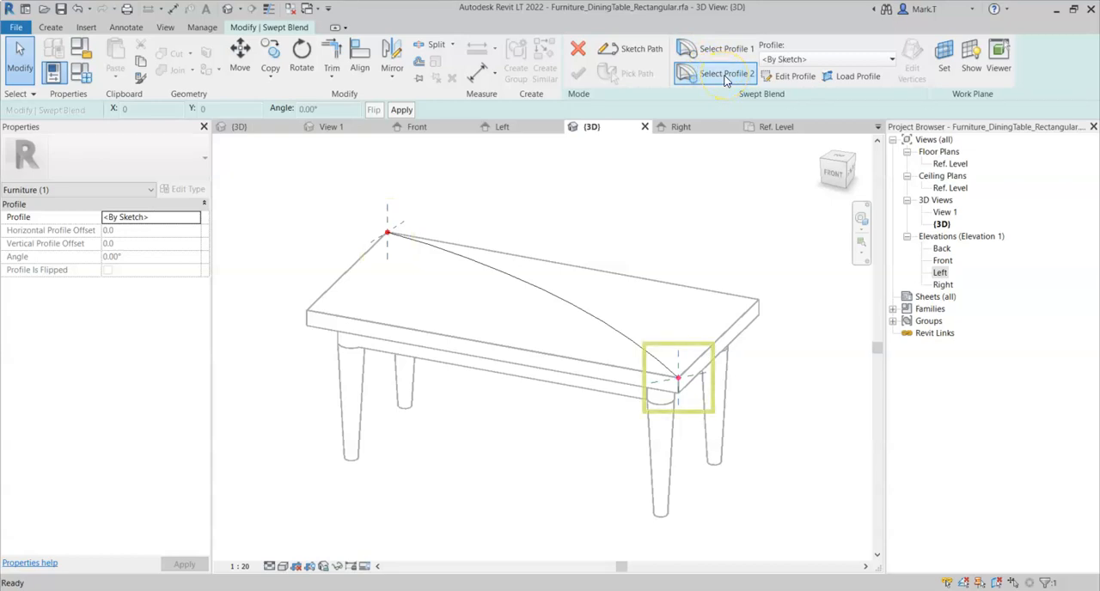
pyautogui.click(797, 76)
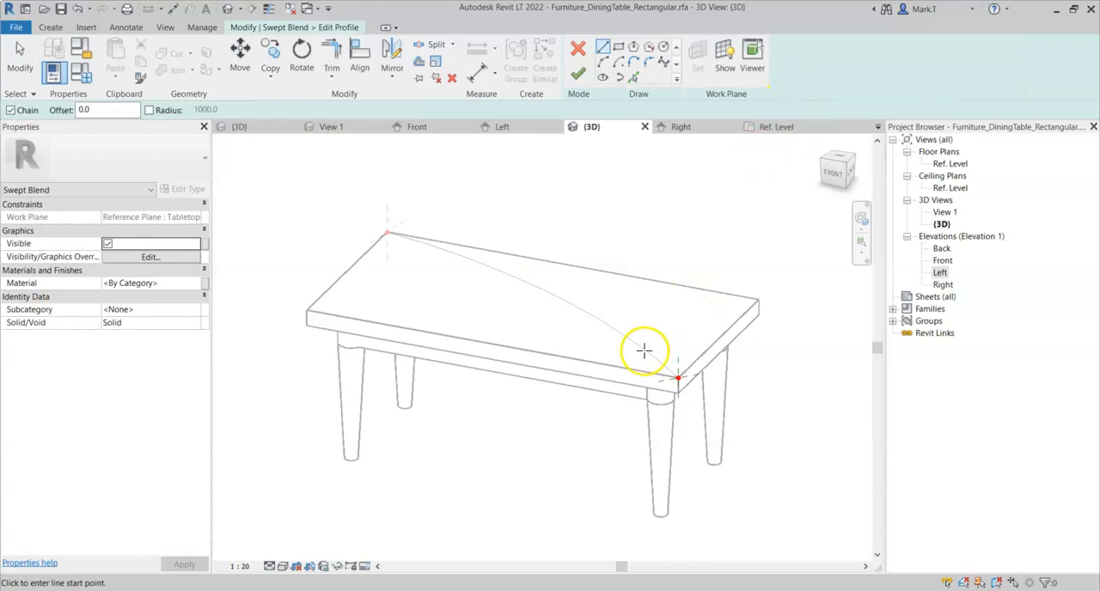
pyautogui.keyDown('shift'); pyautogui.moveTo(713, 368); pyautogui.dragTo(717, 391, button='middle'); pyautogui.keyUp('shift')
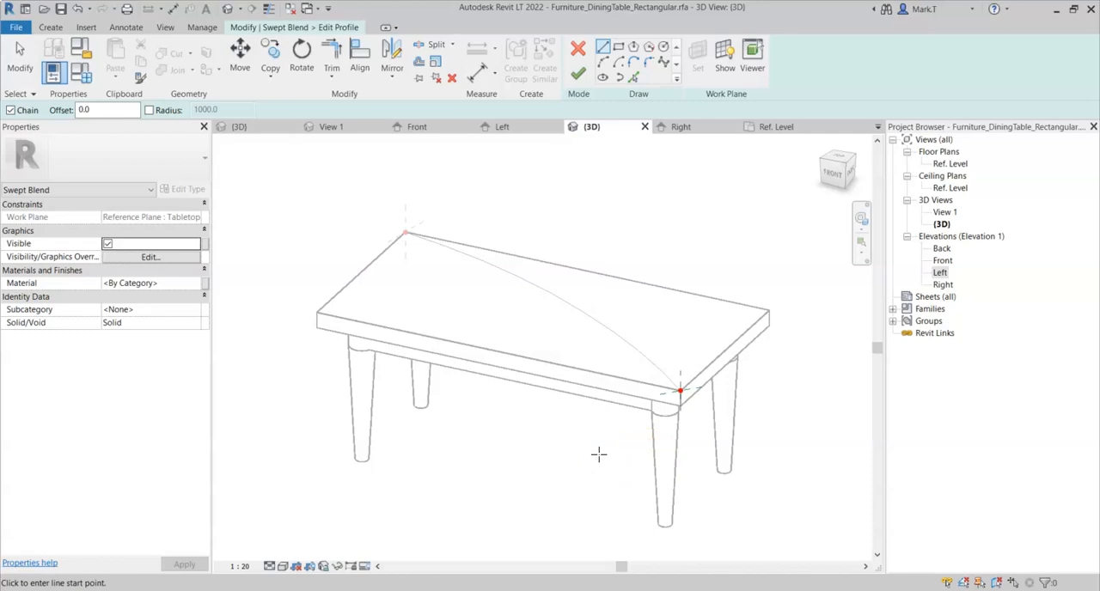
# - Sketch two short lines rising from the path's front end point, one vertical and one slanted at about 120°
pyautogui.click(680, 391)
pyautogui.click(682, 364)
pyautogui.click(680, 392)
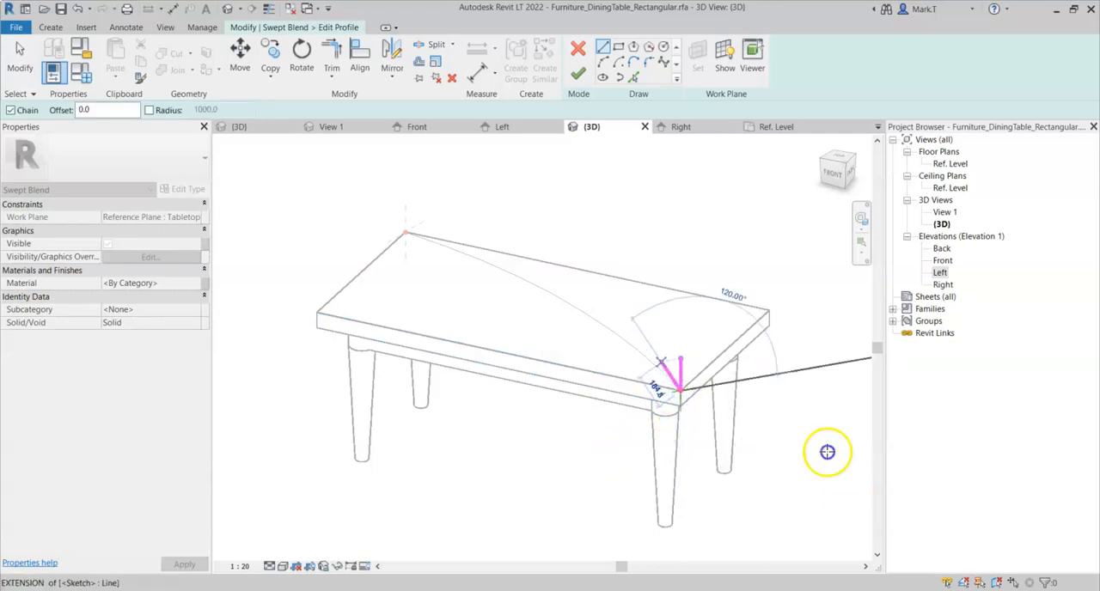
pyautogui.click(622, 159)
# - Close the top of the two profile lines with a Start-End-Radius arc
pyautogui.click(602, 62)
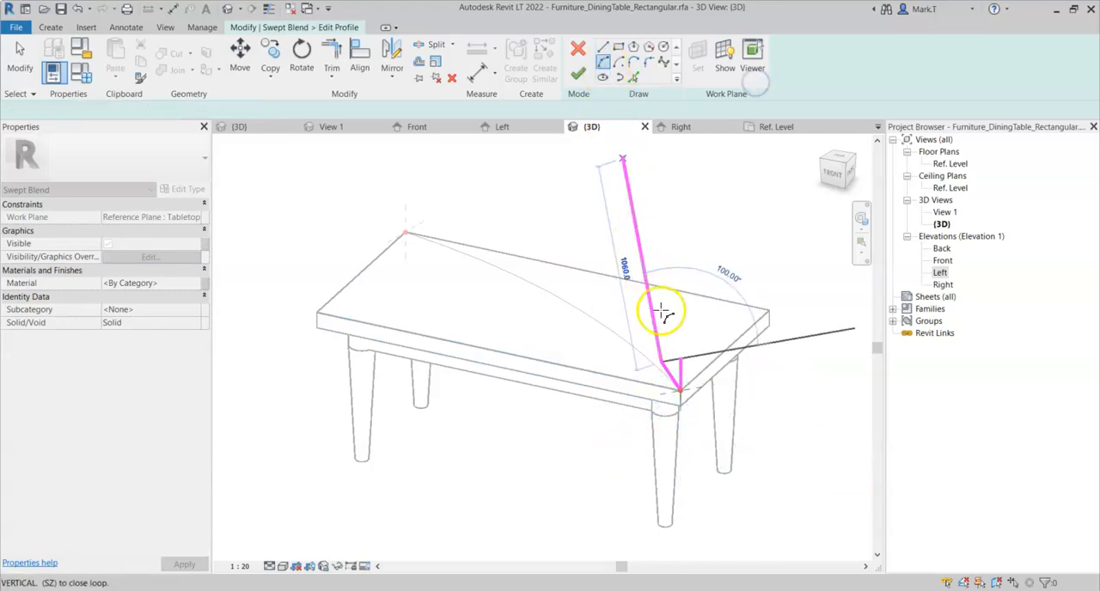
pyautogui.click(682, 359)
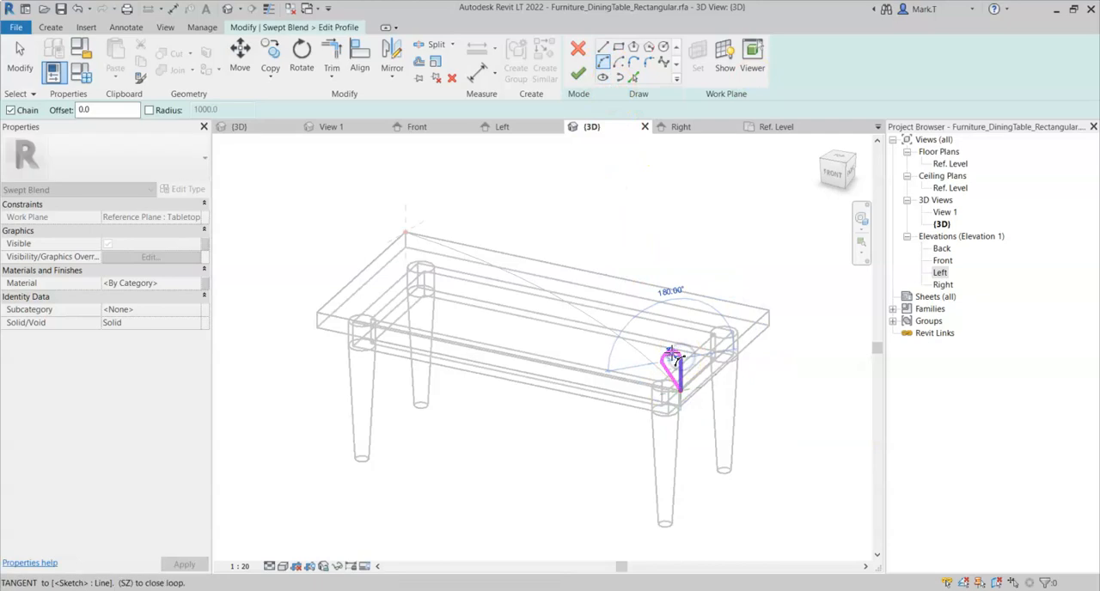
pyautogui.click(559, 207)
pyautogui.rightClick(558, 206)
pyautogui.click(572, 218)
pyautogui.rightClick(571, 208)
pyautogui.click(590, 215)
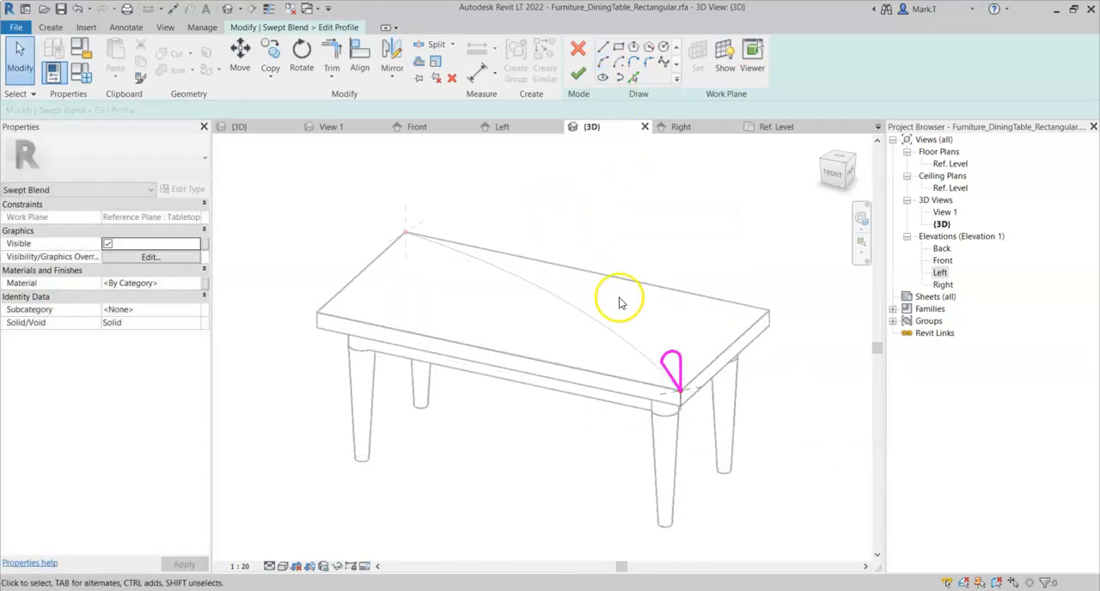
# - Delete the arc joining the upper ends of the two profile lines
pyautogui.click(672, 360)
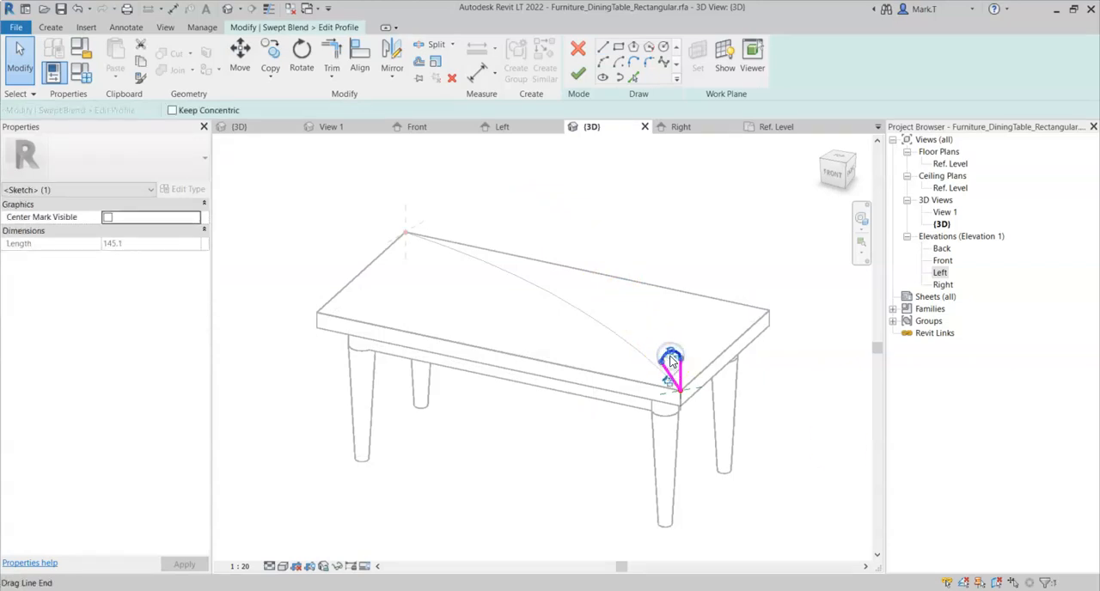
pyautogui.rightClick(671, 359)
pyautogui.click(699, 201)
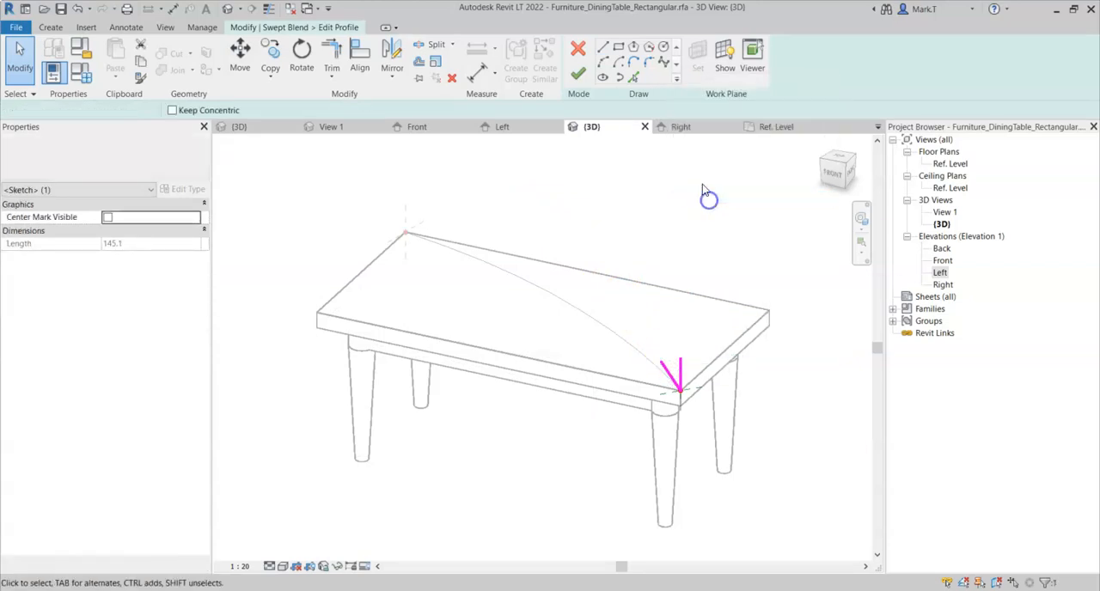
# - Join the upper ends of the two profile lines with a fillet arc to form a teardrop and finish Profile 2
pyautogui.click(649, 64)
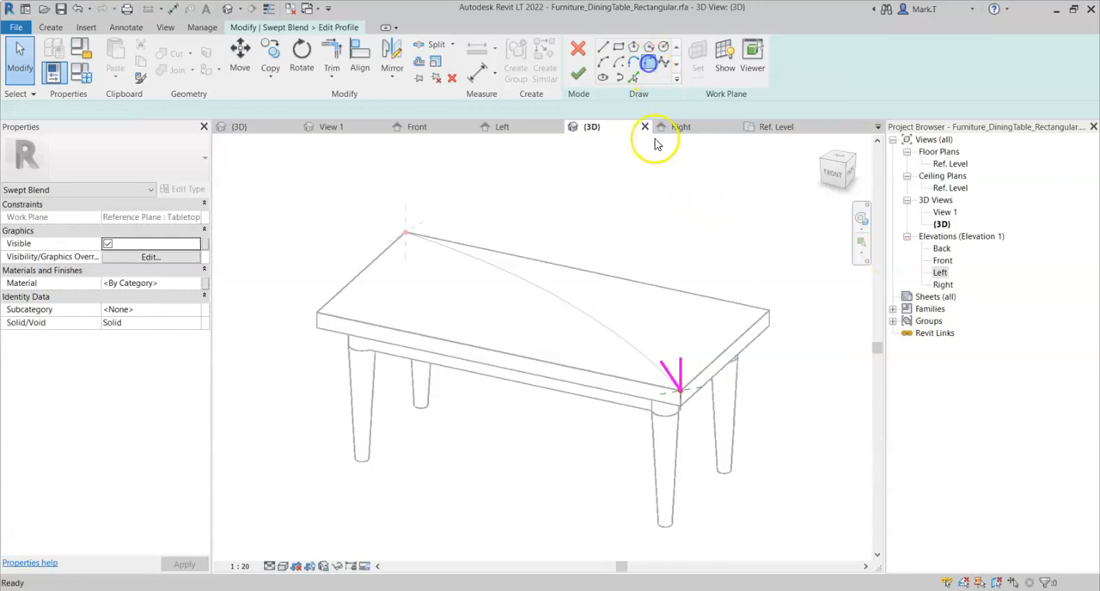
pyautogui.click(670, 372)
pyautogui.click(675, 369)
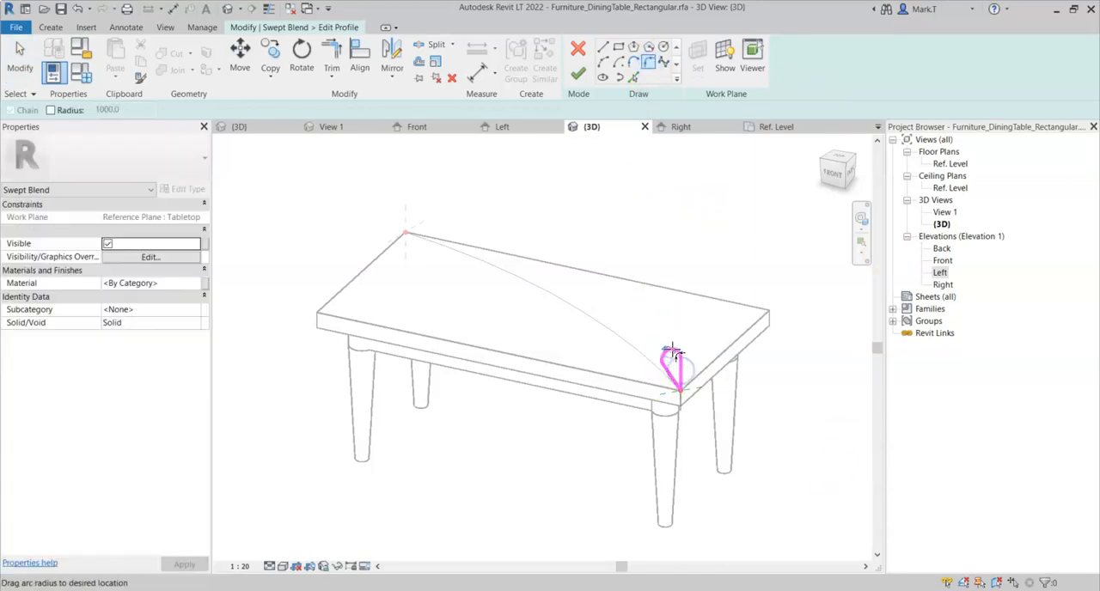
pyautogui.click(671, 350)
pyautogui.rightClick(621, 296)
pyautogui.click(641, 311)
pyautogui.rightClick(631, 301)
pyautogui.click(647, 311)
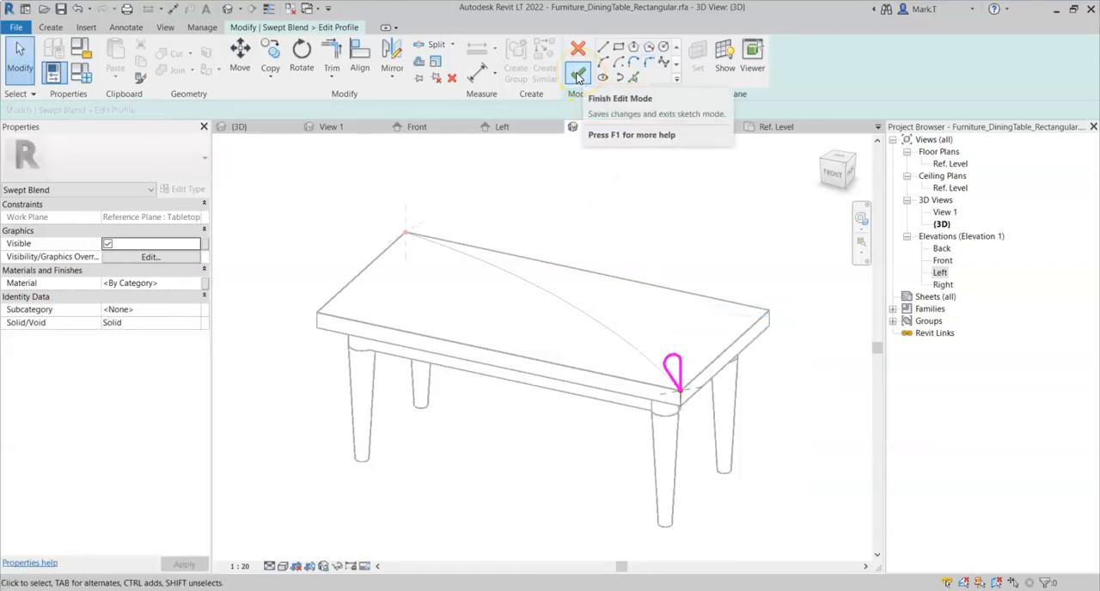
pyautogui.click(578, 77)
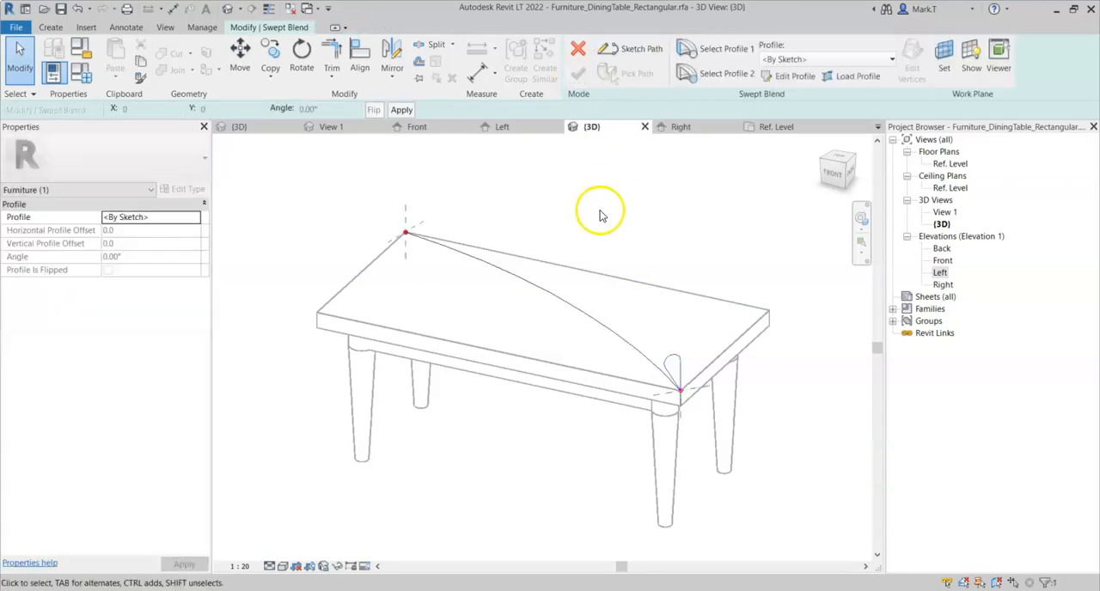
# - Select Profile 1, at the tabletop's back-left corner, and open its sketch for editing
pyautogui.click(710, 52)
pyautogui.click(722, 49)
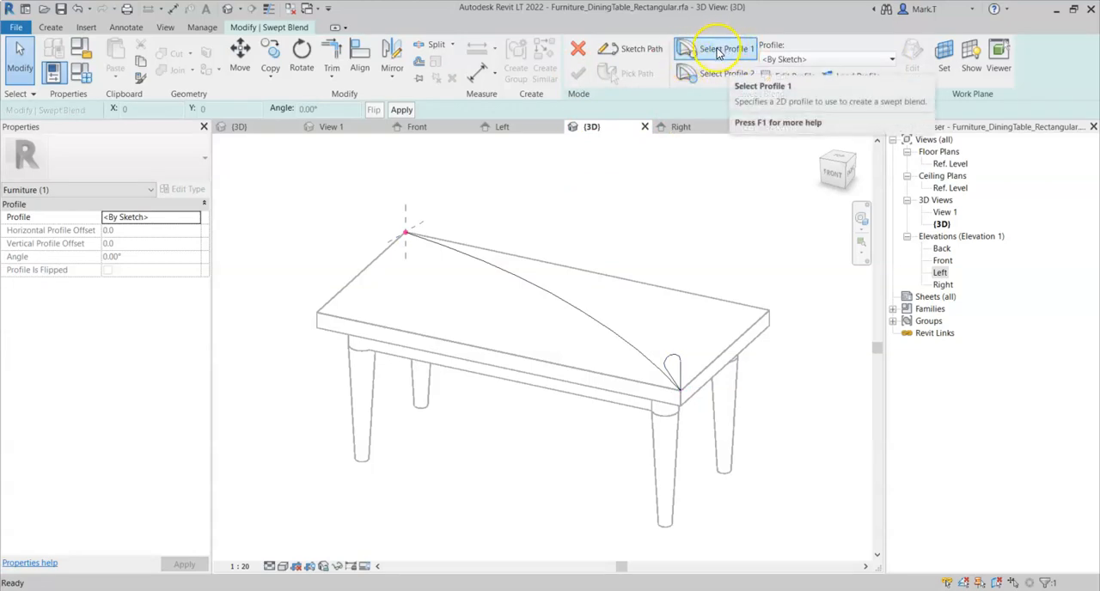
pyautogui.click(430, 213)
pyautogui.click(408, 215)
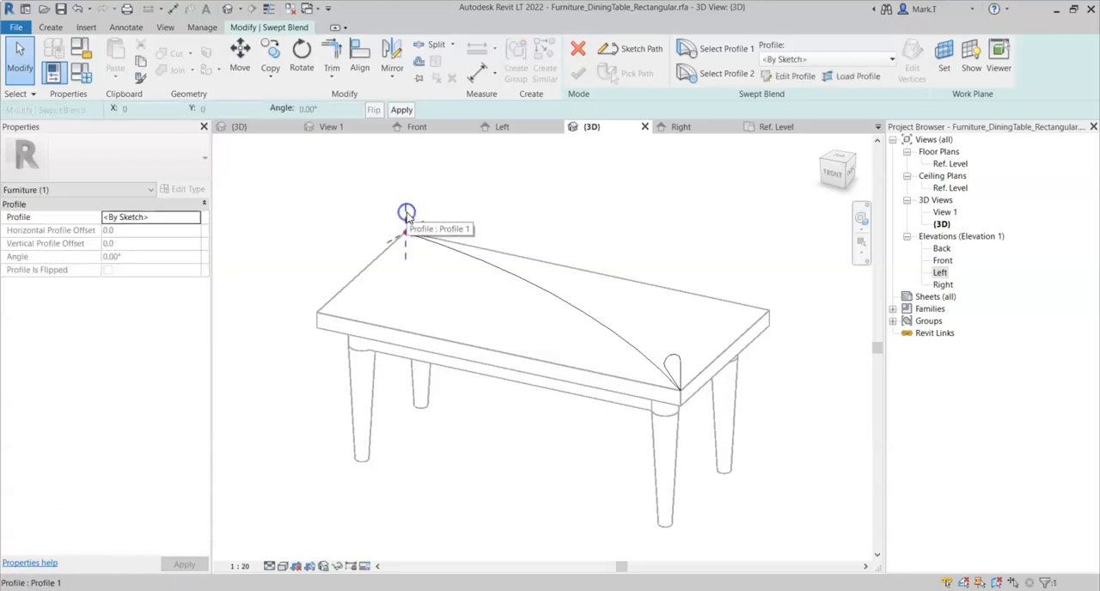
pyautogui.click(786, 79)
# - Sketch a closed three-line triangle from the path's back end point as Profile 1, and finish the swept blend
pyautogui.click(605, 52)
pyautogui.click(406, 233)
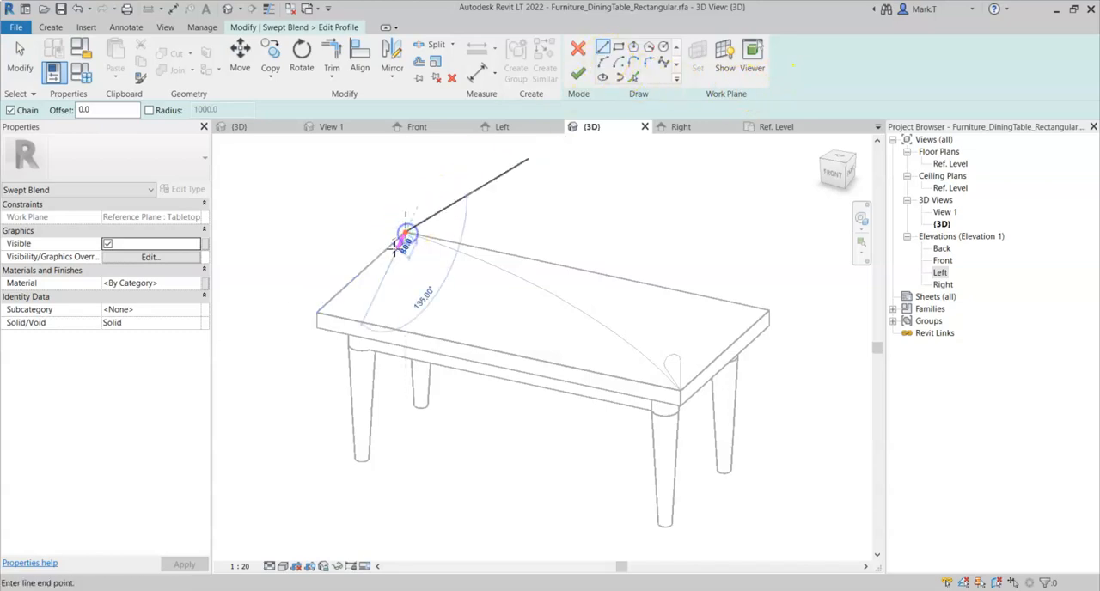
pyautogui.click(387, 241)
pyautogui.click(405, 204)
pyautogui.click(405, 232)
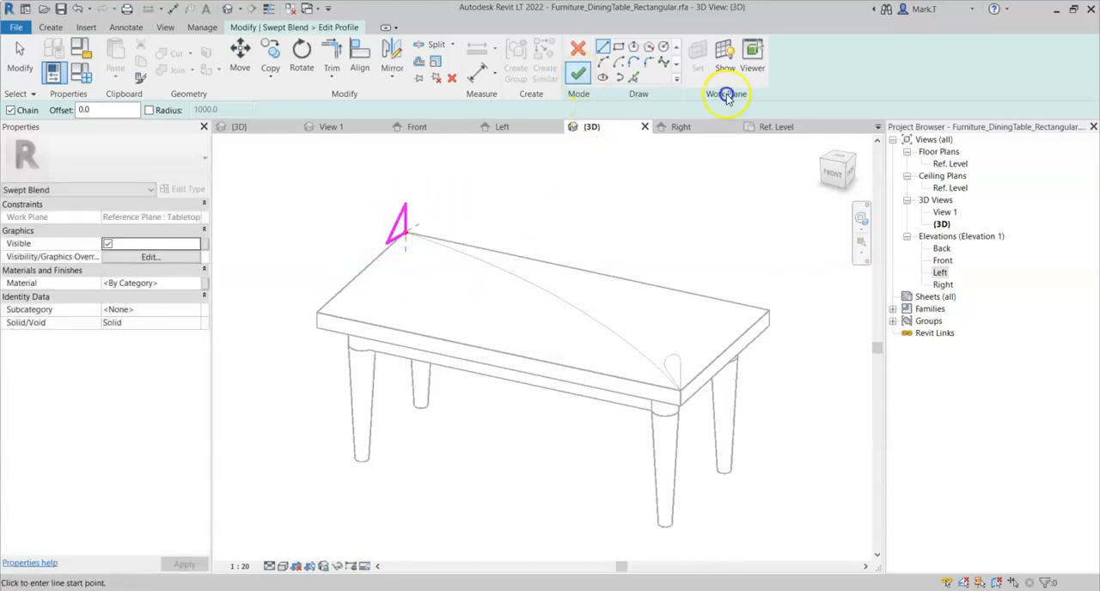
pyautogui.click(579, 75)
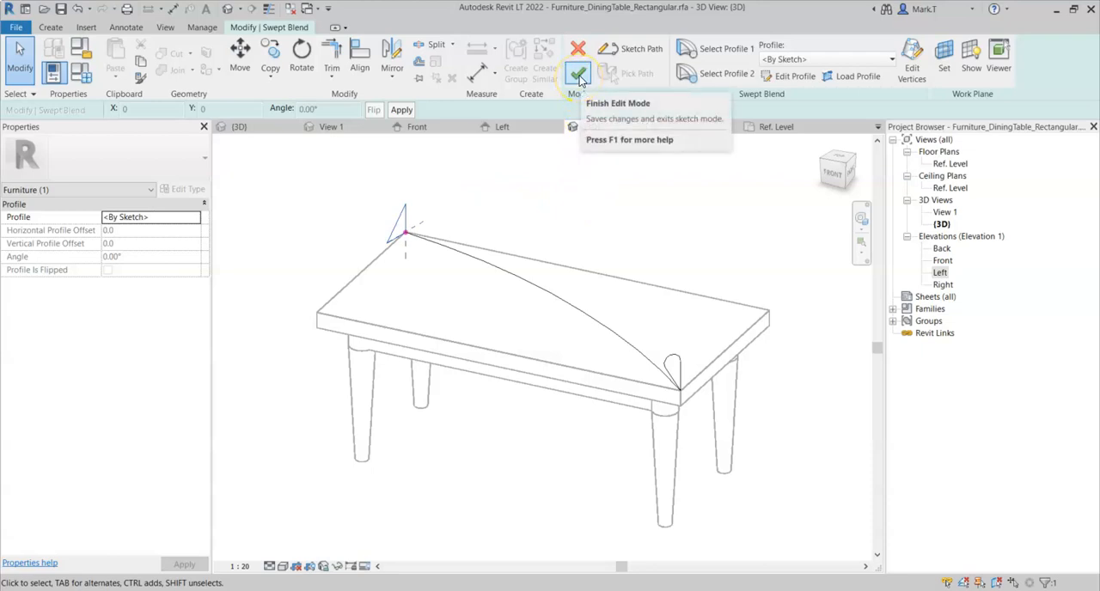
pyautogui.click(579, 76)
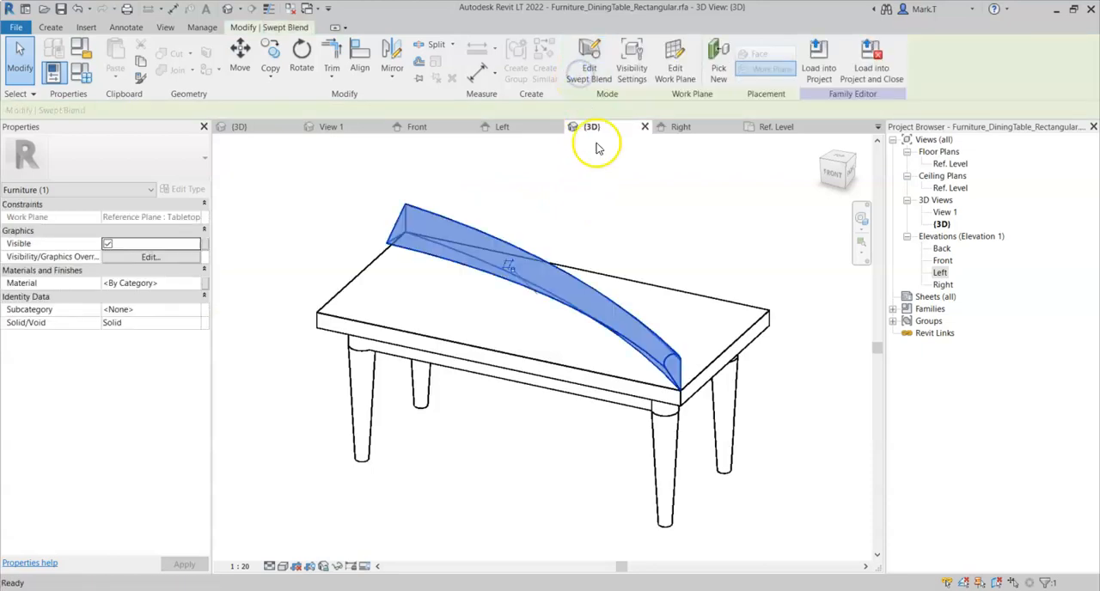
# - Examine the swept blend from both ends to compare its triangular and teardrop profiles along the arc path
pyautogui.keyDown('shift'); pyautogui.moveTo(507, 425); pyautogui.dragTo(670, 279, button='middle'); pyautogui.keyUp('shift')
pyautogui.click(702, 317)
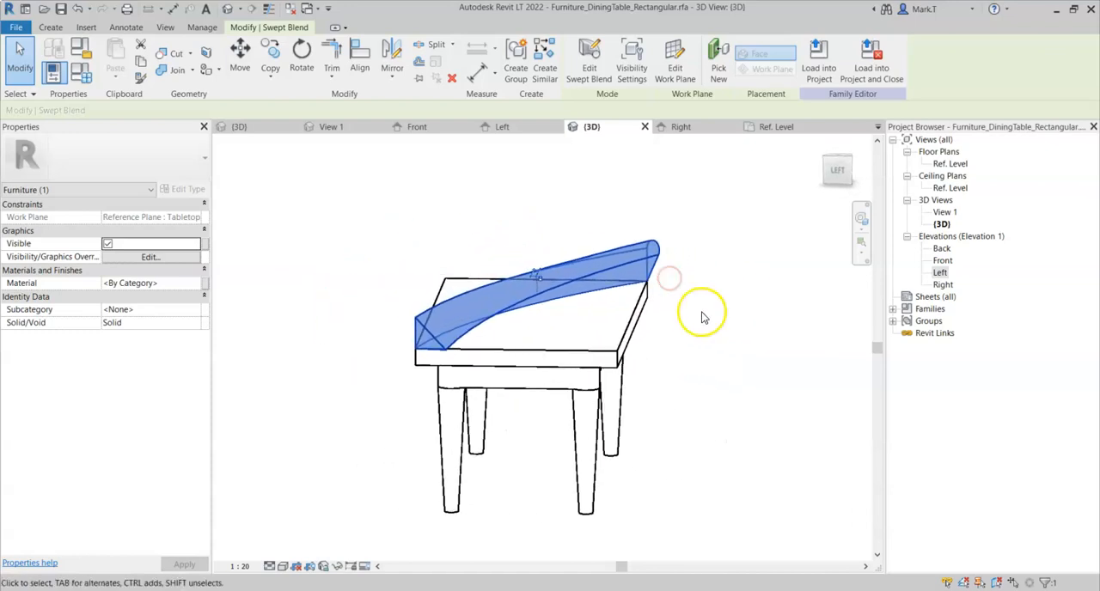
pyautogui.keyDown('shift'); pyautogui.moveTo(683, 318); pyautogui.dragTo(422, 386, button='middle'); pyautogui.keyUp('shift')
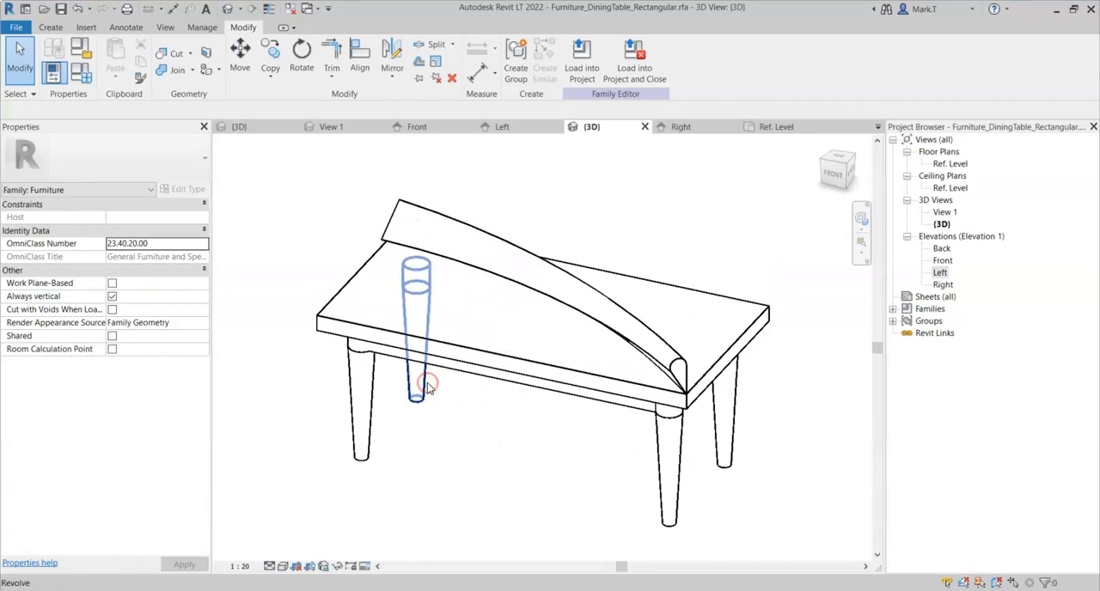
pyautogui.click(679, 368)
pyautogui.keyDown('shift'); pyautogui.moveTo(494, 342); pyautogui.dragTo(511, 359, button='middle'); pyautogui.keyUp('shift')
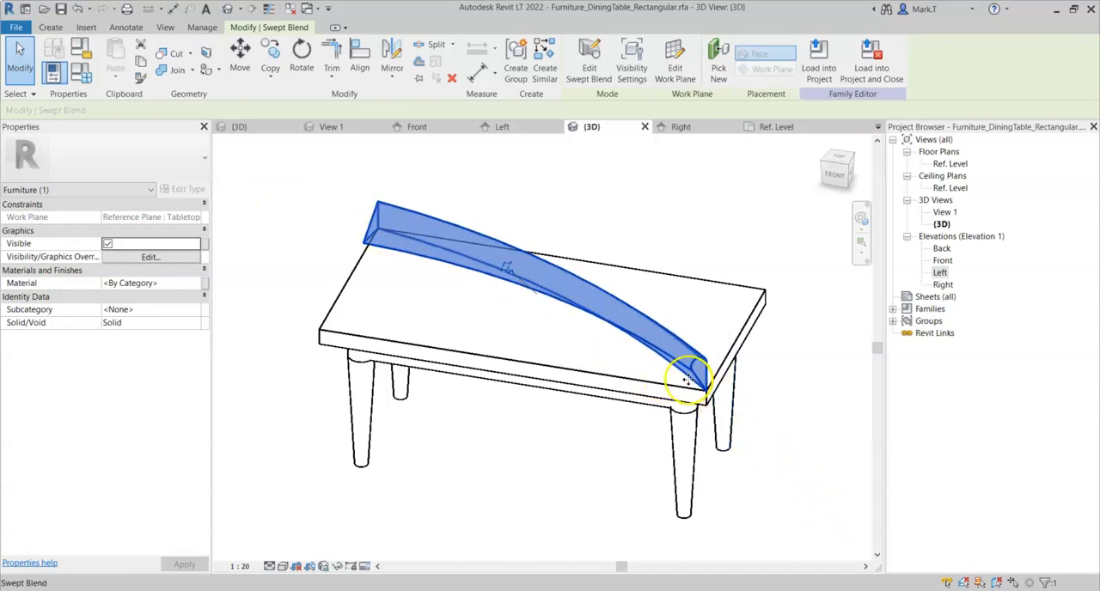
pyautogui.keyDown('shift'); pyautogui.moveTo(563, 224); pyautogui.dragTo(547, 207, button='middle'); pyautogui.keyUp('shift')
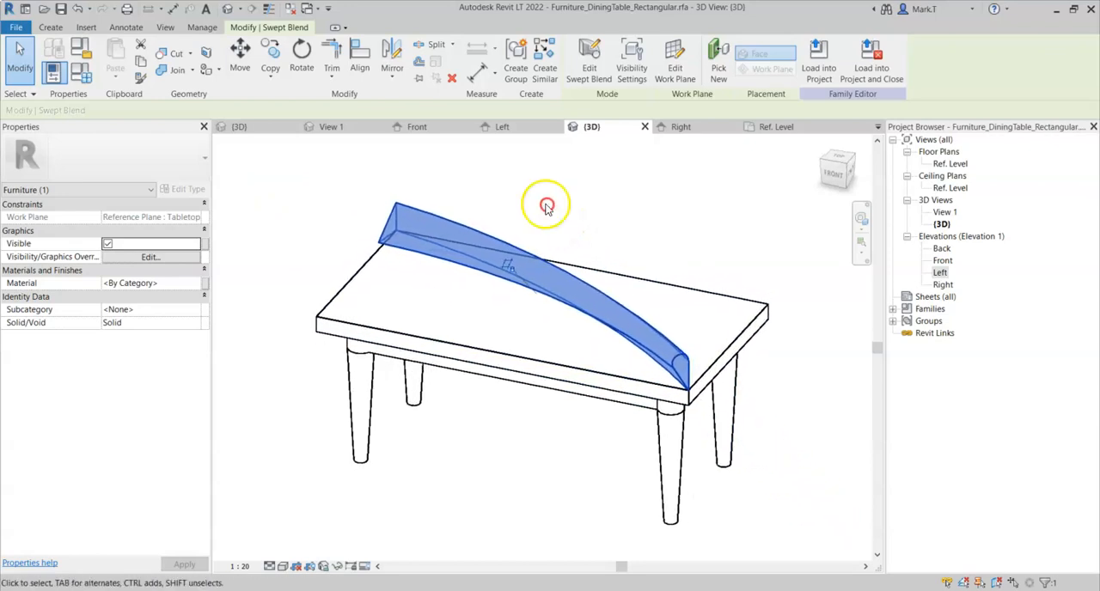